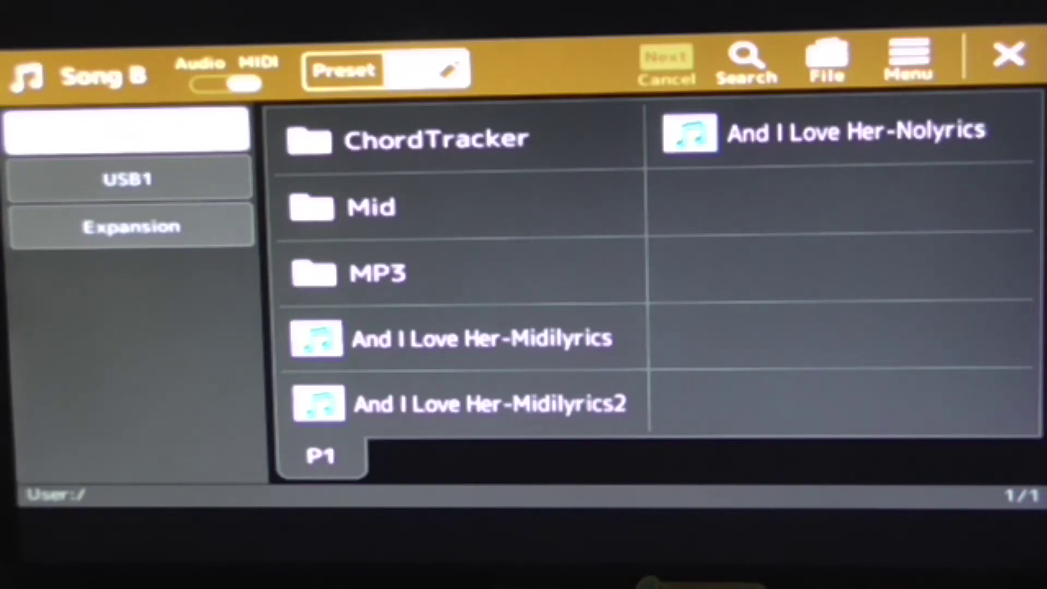
Load And I Love Her-Midilyrics from the User list as Song B and return to the Song Player
click(458, 338)
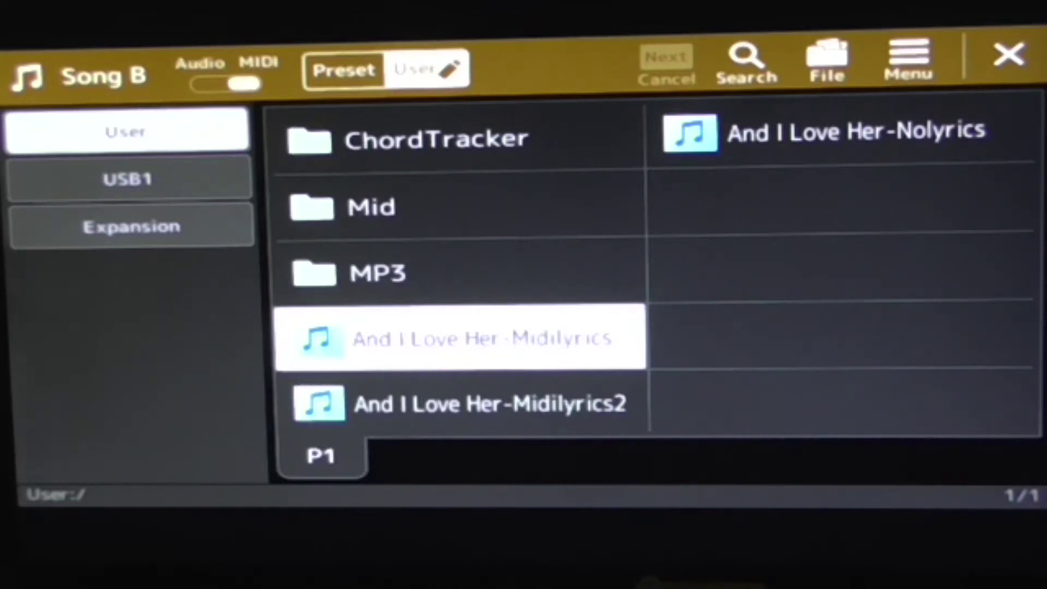
key(Escape)
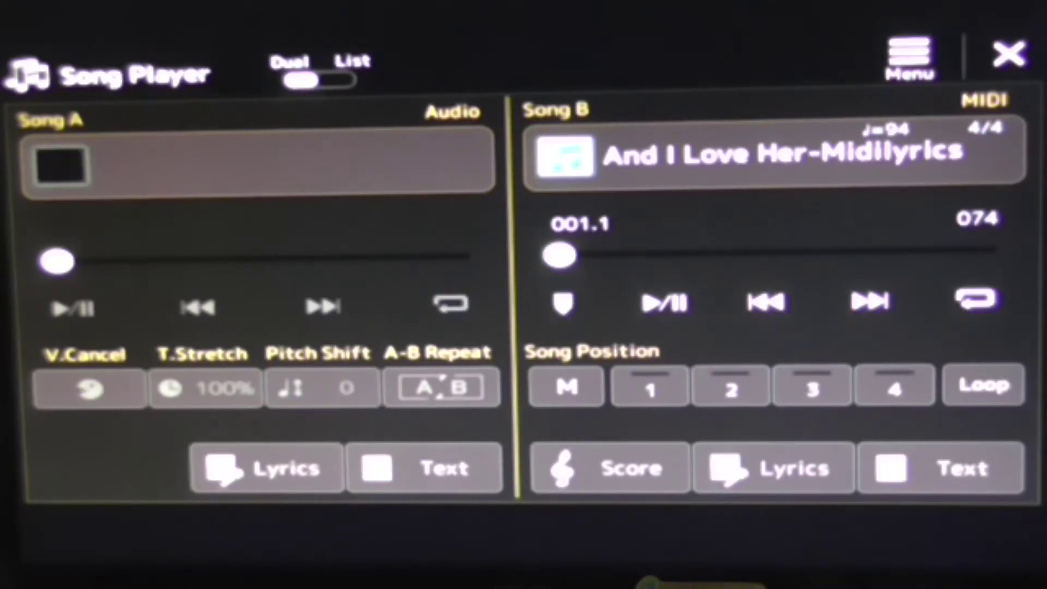
Open Audio Quick Recording from Menu2 > Song Recording, with new file Audio_0005 in standby
click(909, 56)
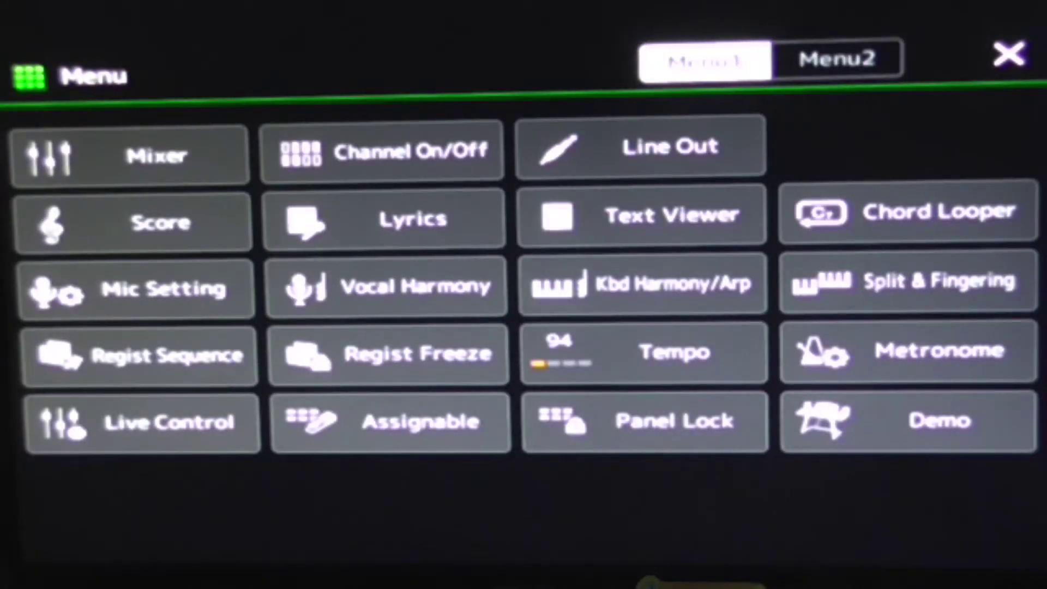
click(838, 58)
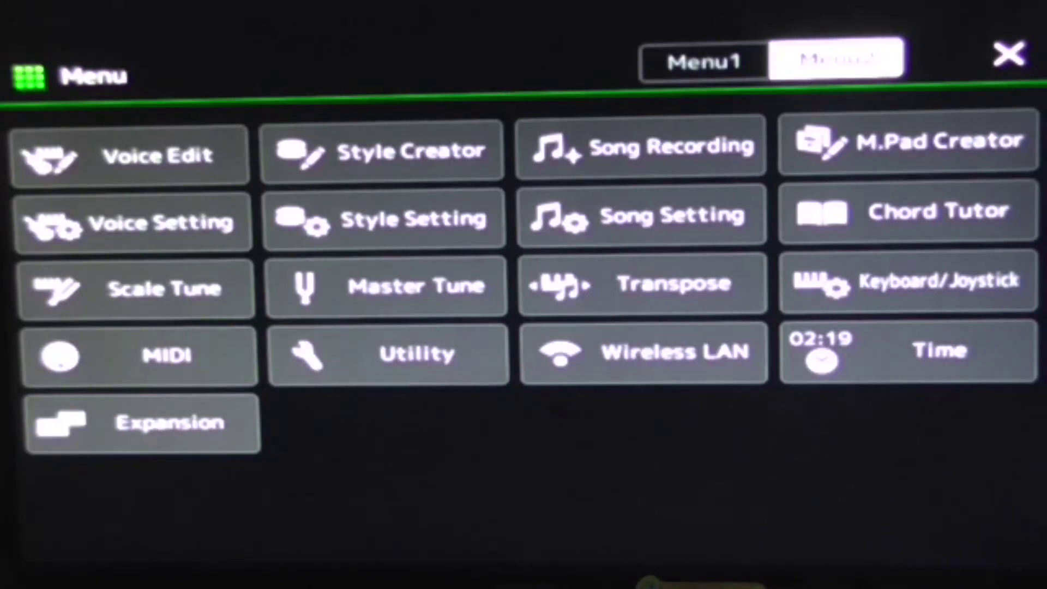
click(641, 146)
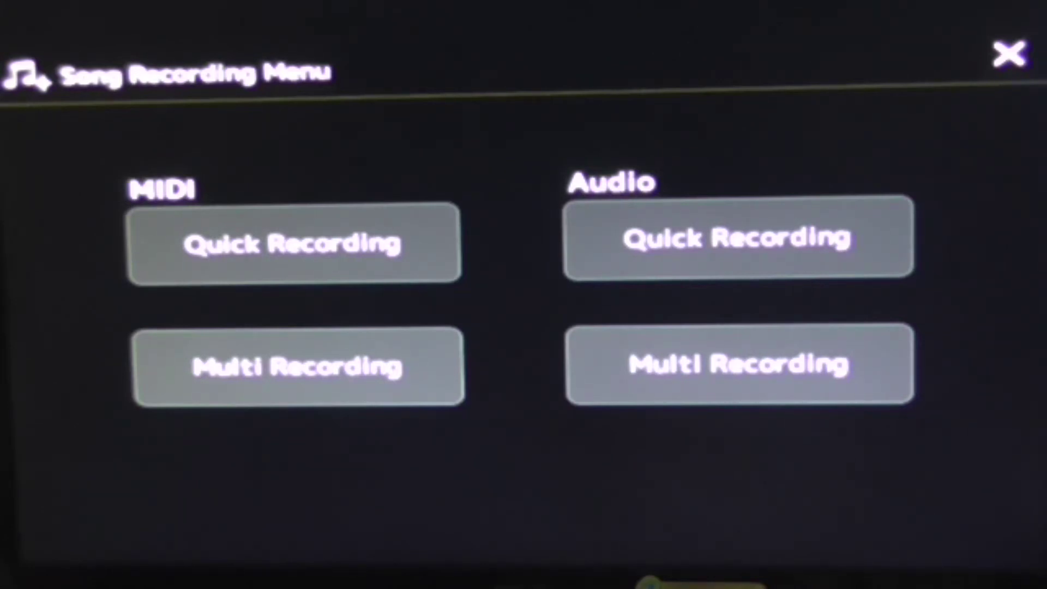
click(739, 239)
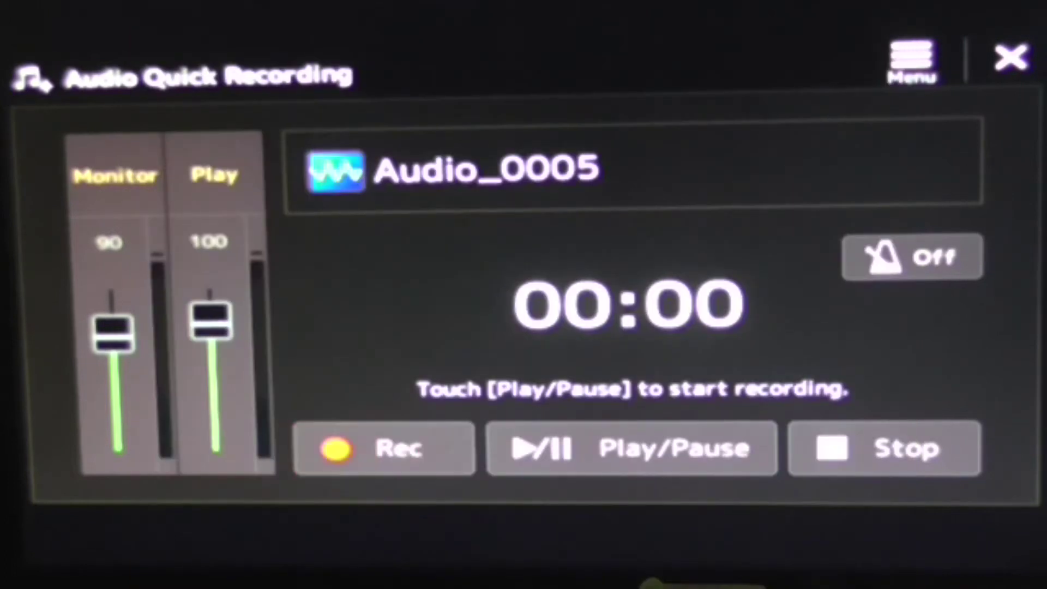
Arm the recorder and start song playback, recording it into Audio_0005
click(384, 449)
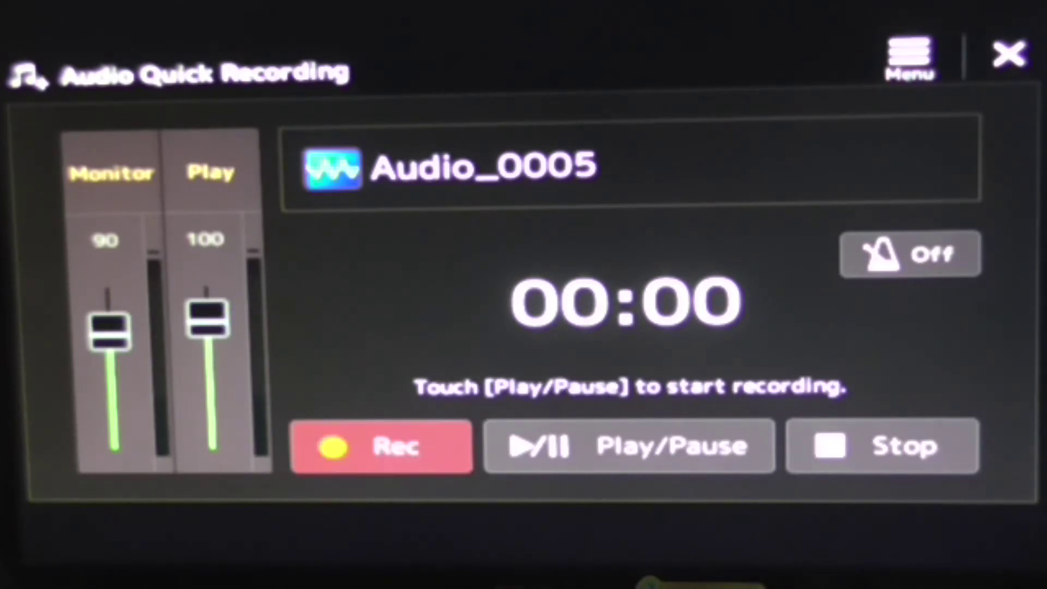
click(629, 446)
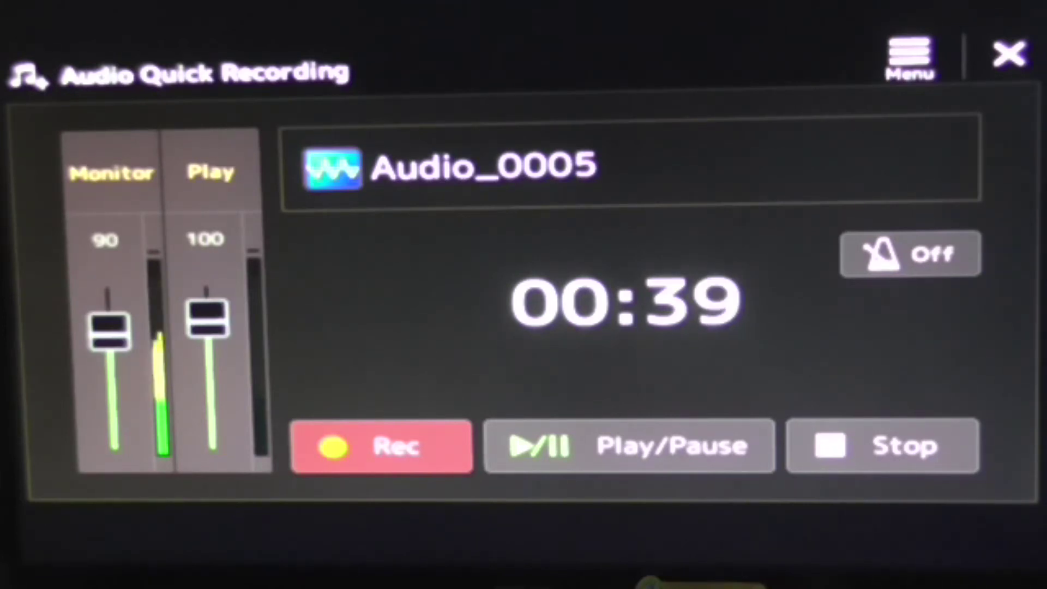
Stop and save the Audio_0005 recording at 00:41, then exit to the Home screen
click(883, 445)
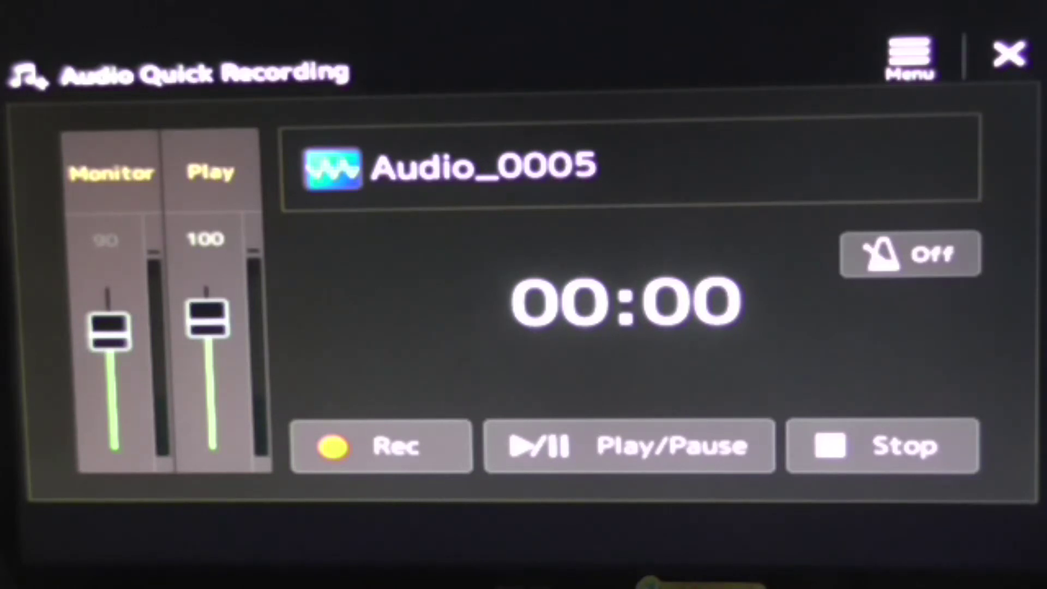
key(Escape)
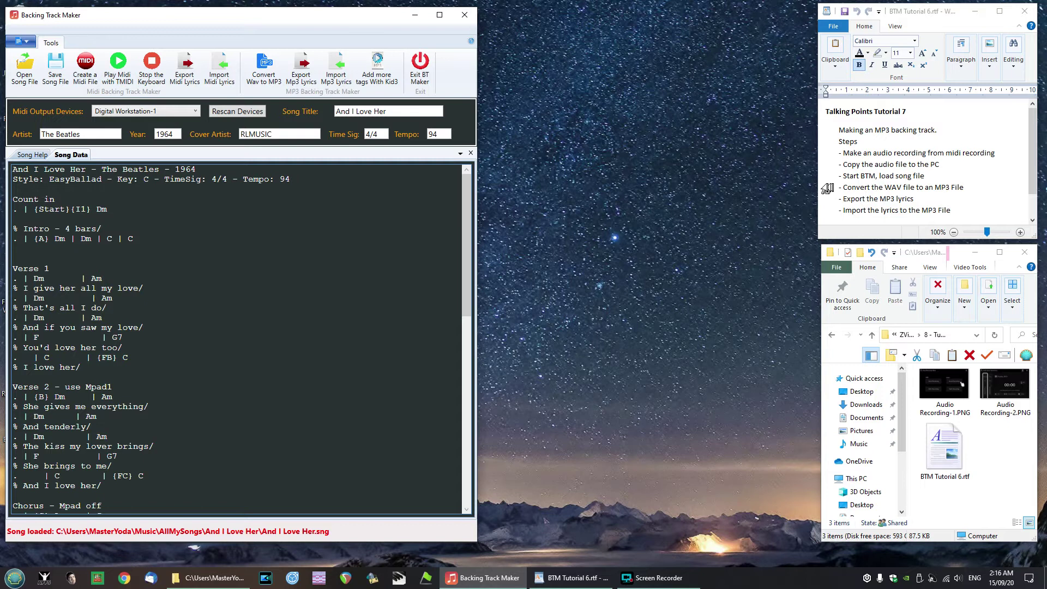
Browse to Music > AllMySongs > And I Love Her and select And I Love Her-Nolyrics.wav
click(1026, 255)
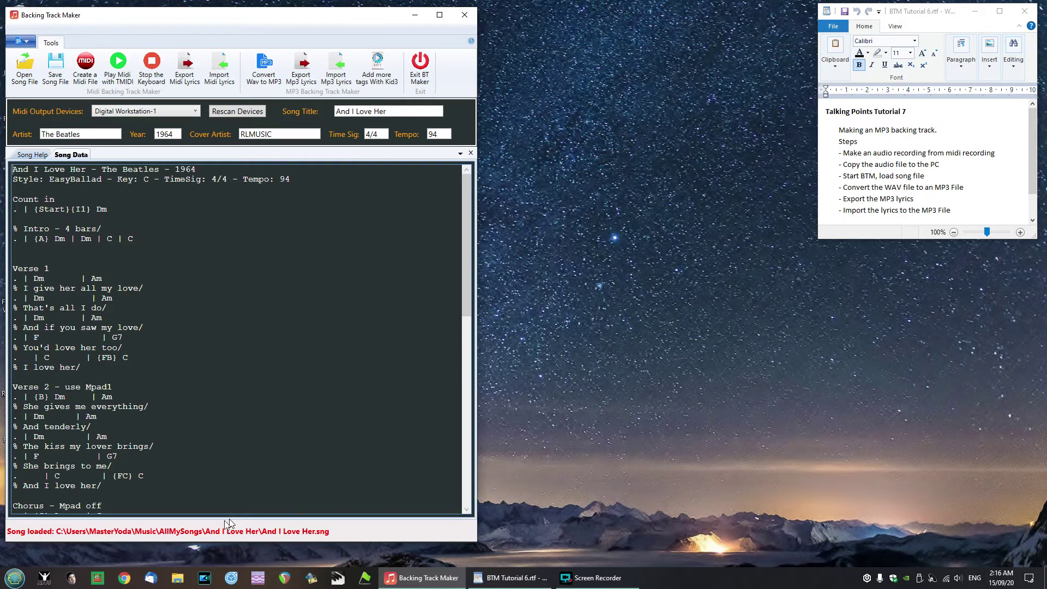
click(179, 577)
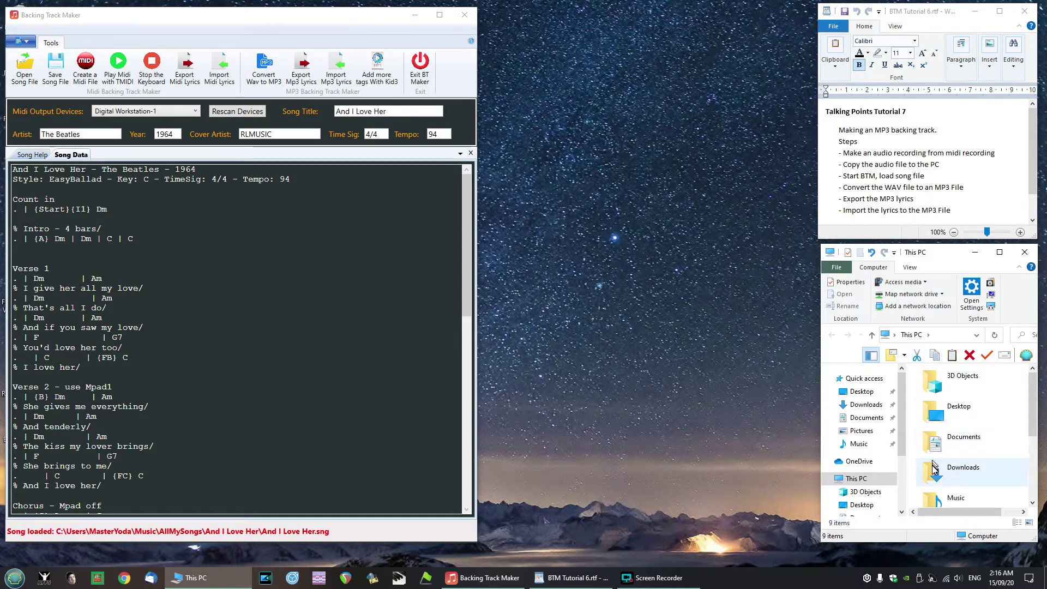
double_click(935, 500)
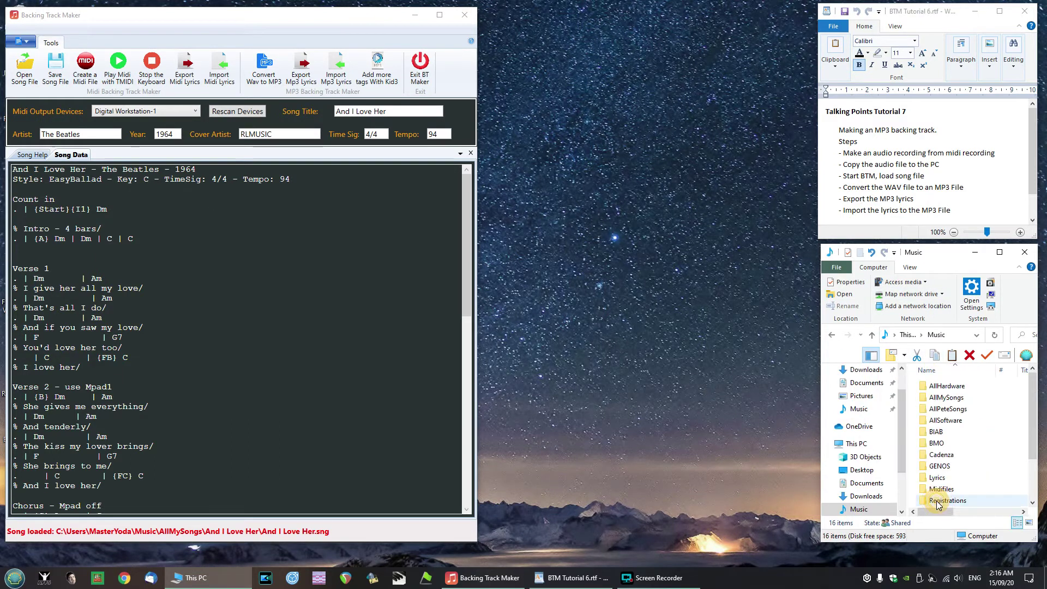
double_click(943, 397)
double_click(927, 410)
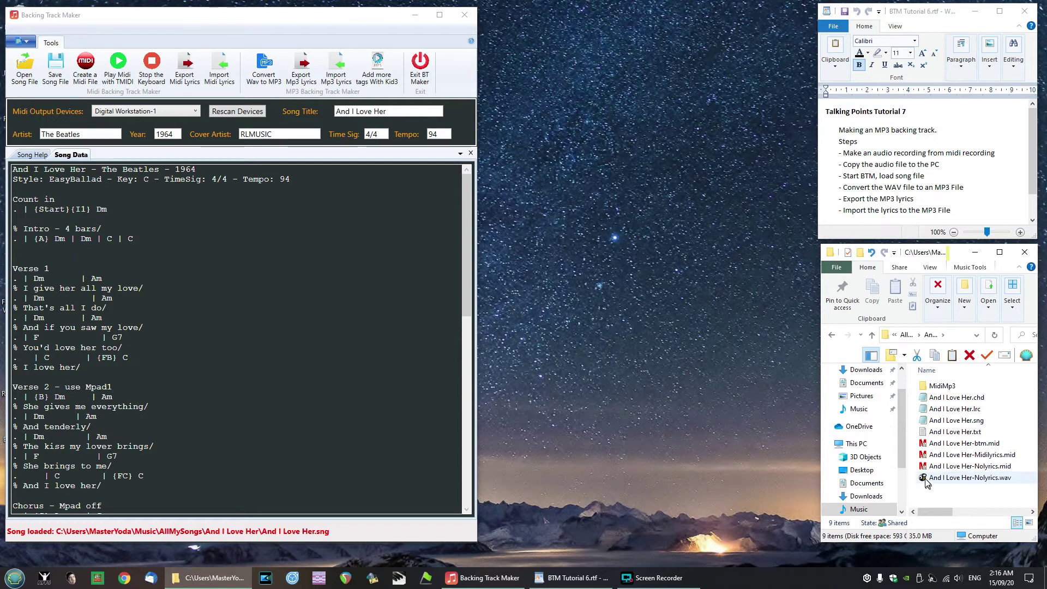
click(926, 483)
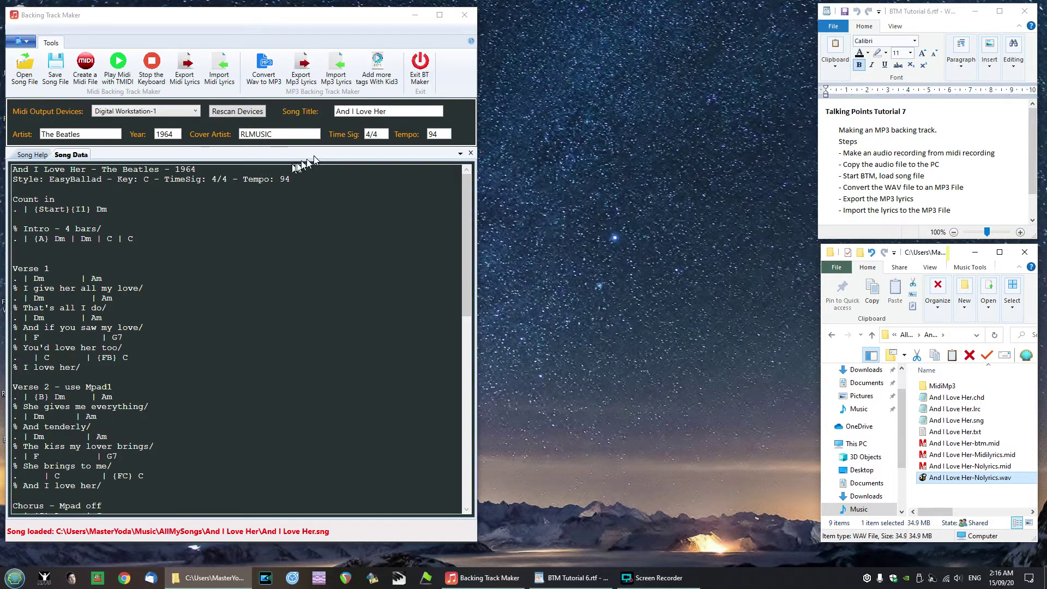
Convert And I Love Her-Nolyrics.wav to MP3 with Convert Wav to MP3
click(268, 73)
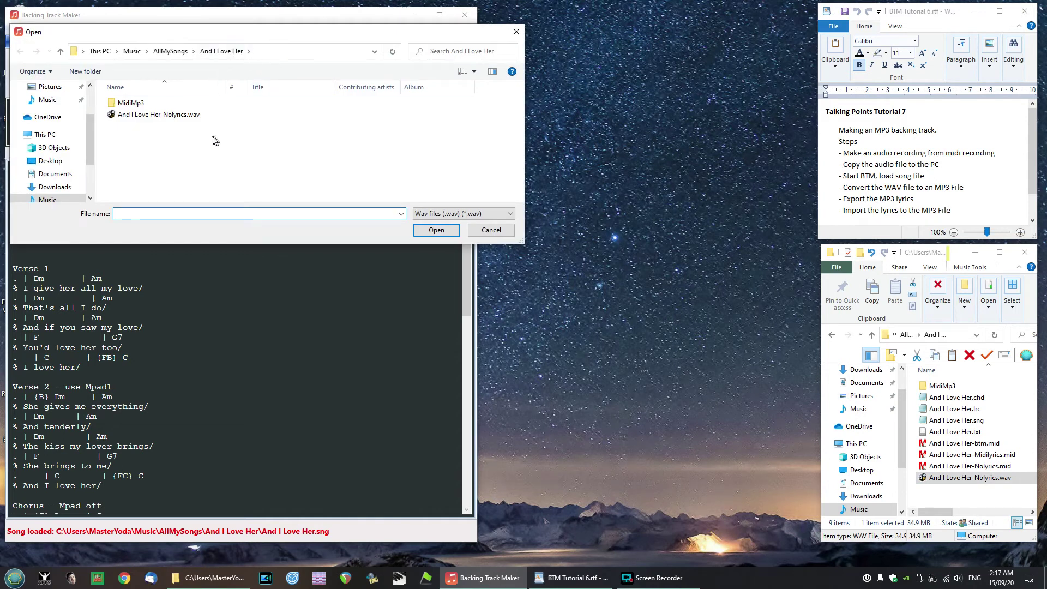
click(114, 116)
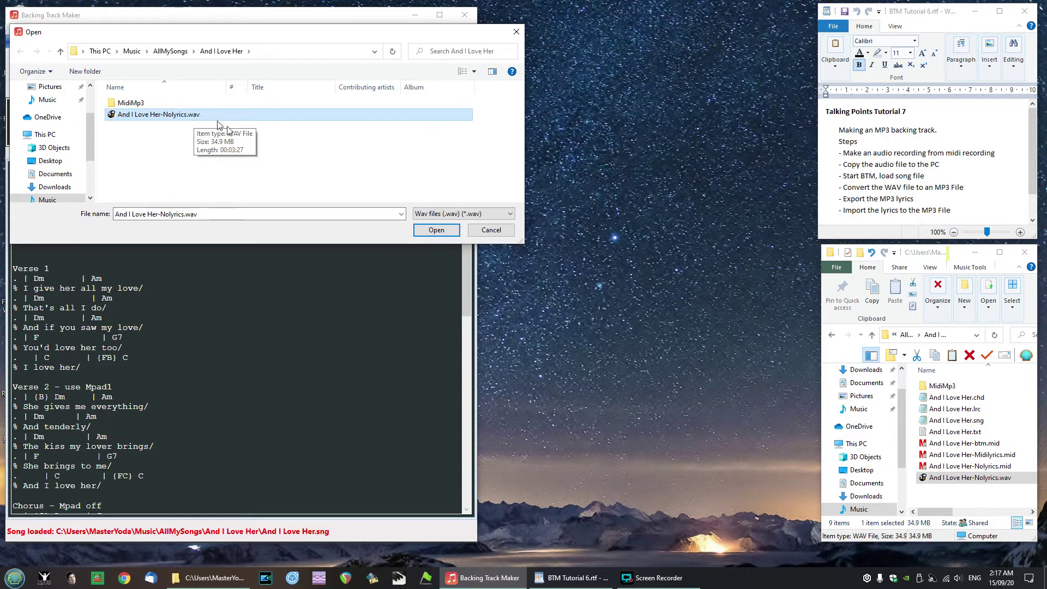
click(443, 231)
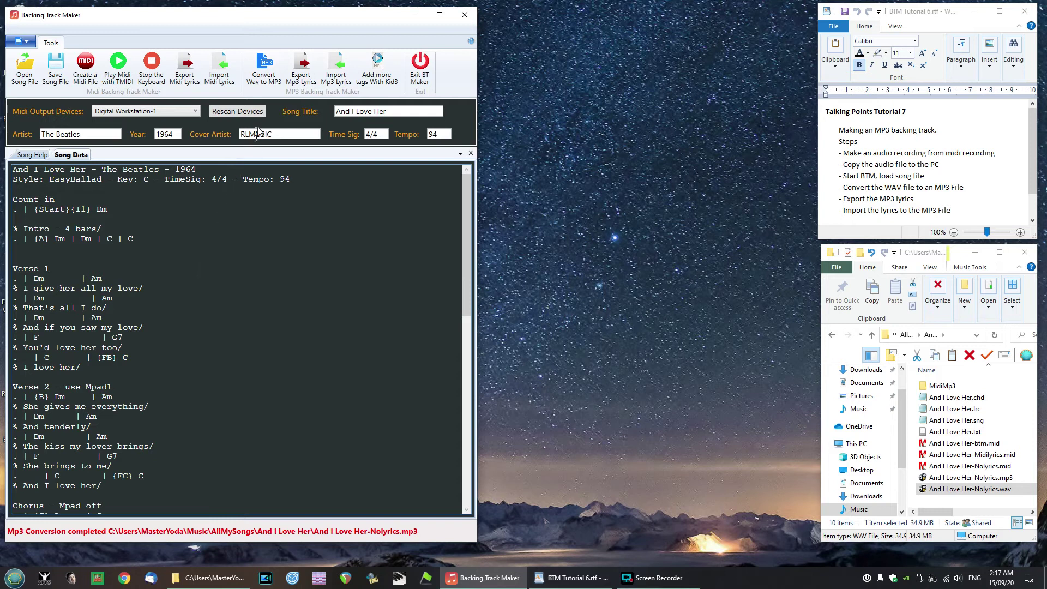
Export the song's lyrics with Export Mp3 Lyrics, overwriting And I Love Her.lrc
click(304, 69)
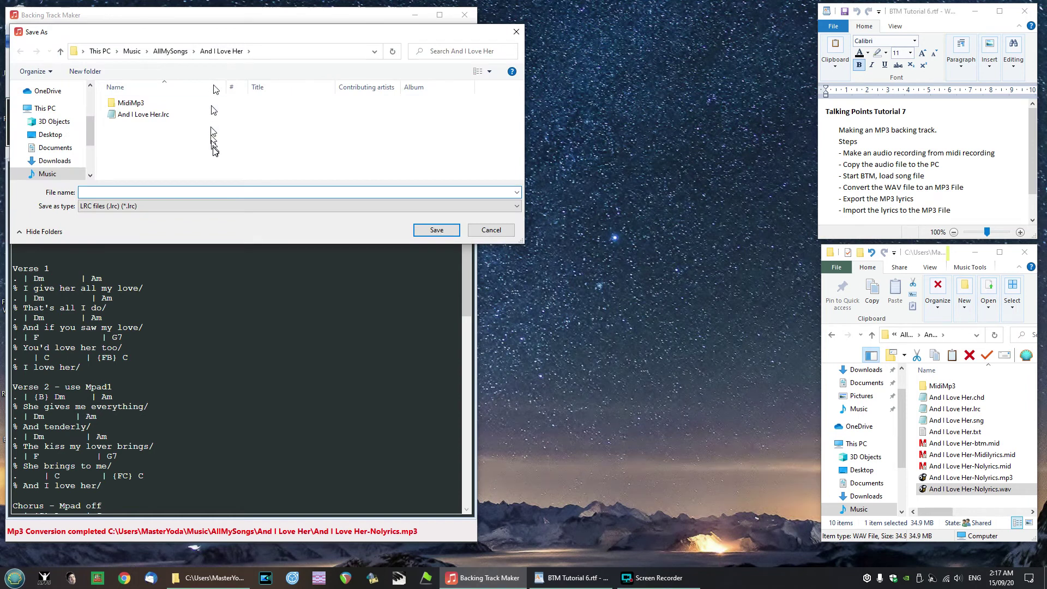
click(120, 117)
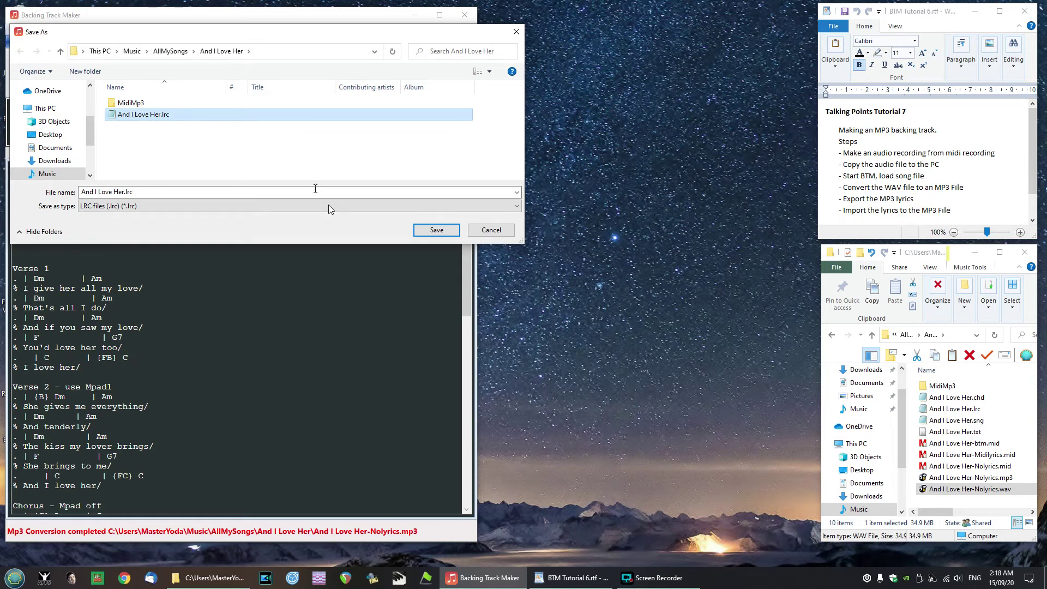
click(436, 231)
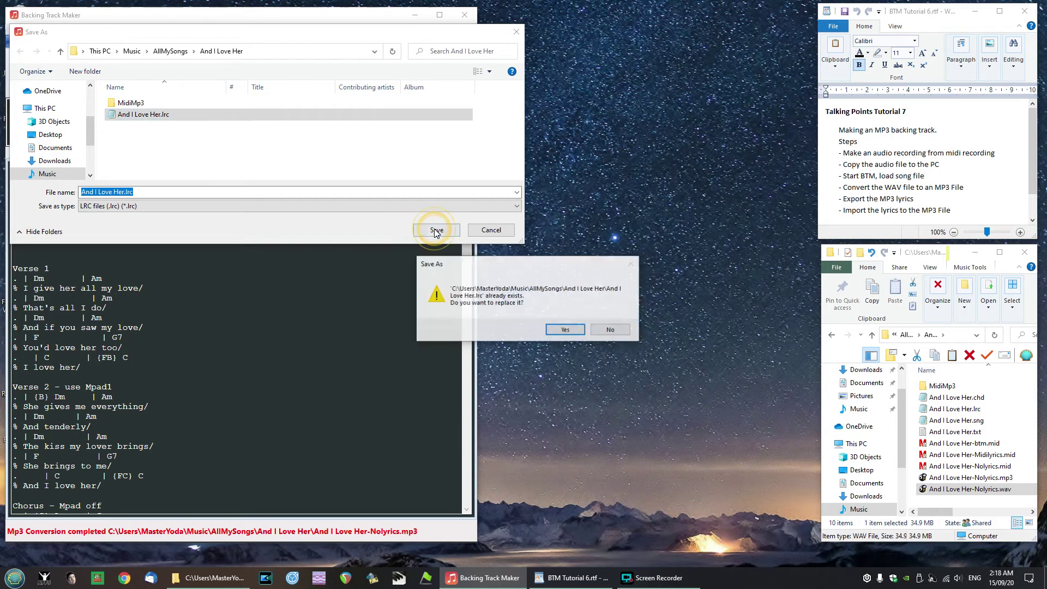
click(566, 330)
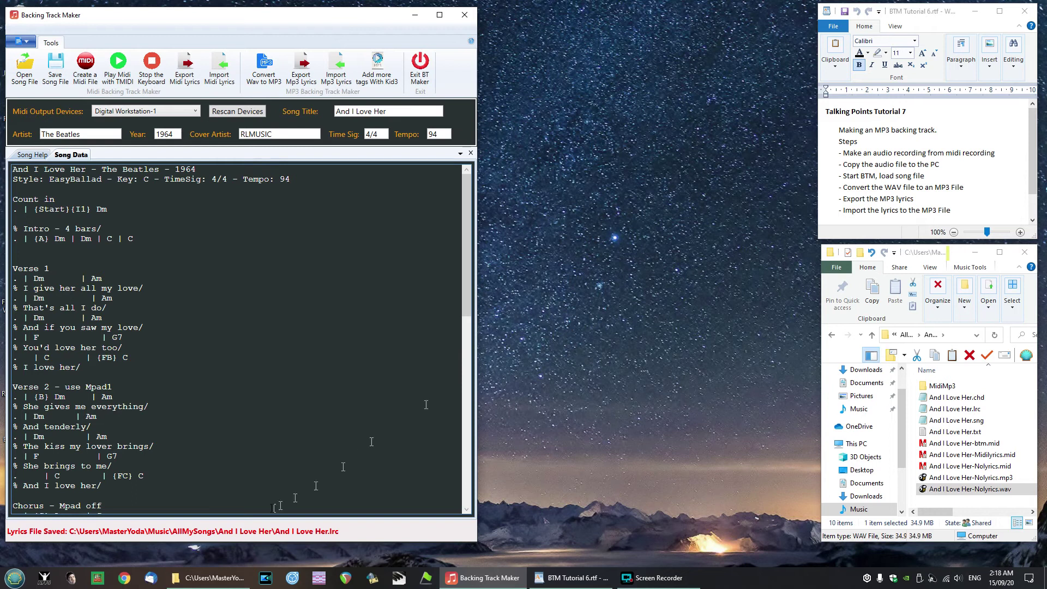
Open And I Love Her.lrc in Notepad and review its timestamps from 00:02 to 02:40
mouse_move(215, 581)
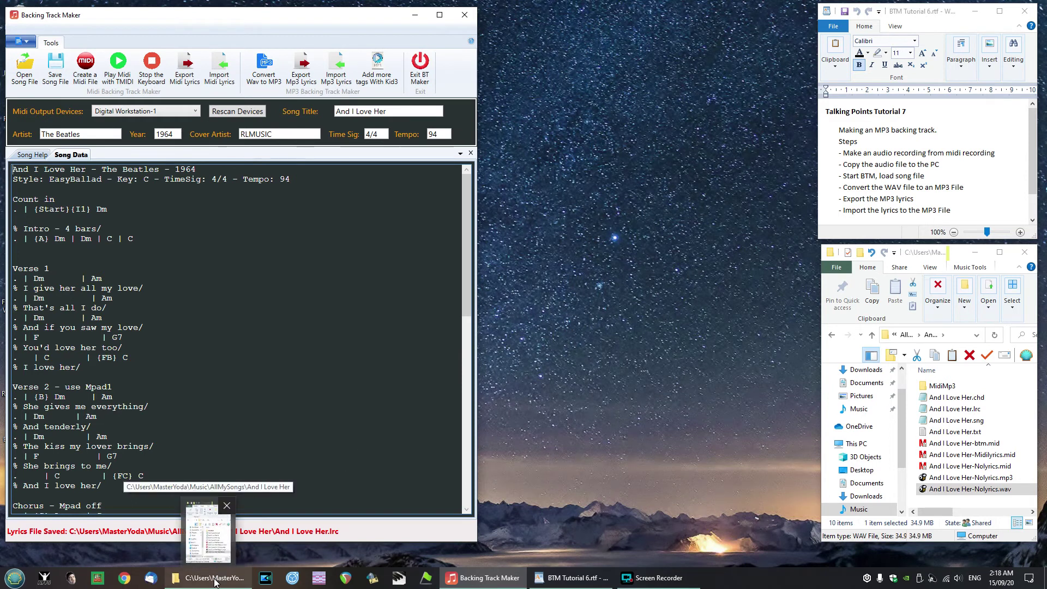
double_click(926, 413)
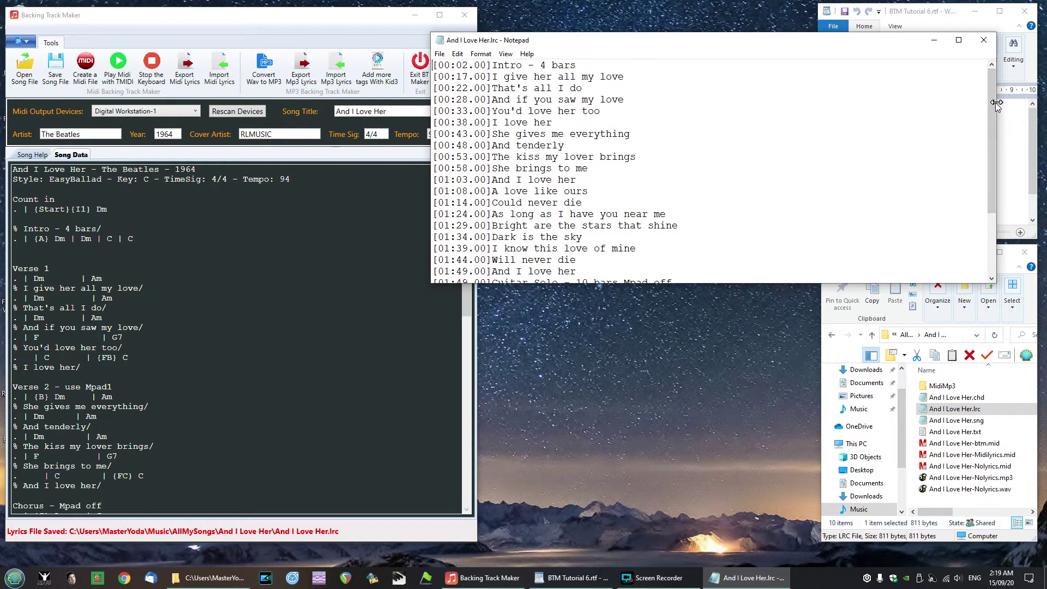
drag(994, 103, 962, 117)
scroll(961, 117, up, 1)
Close Notepad, then embed tags and synced lyrics from And I Love Her.lrc into And I Love Her-Nolyrics.mp3
click(984, 42)
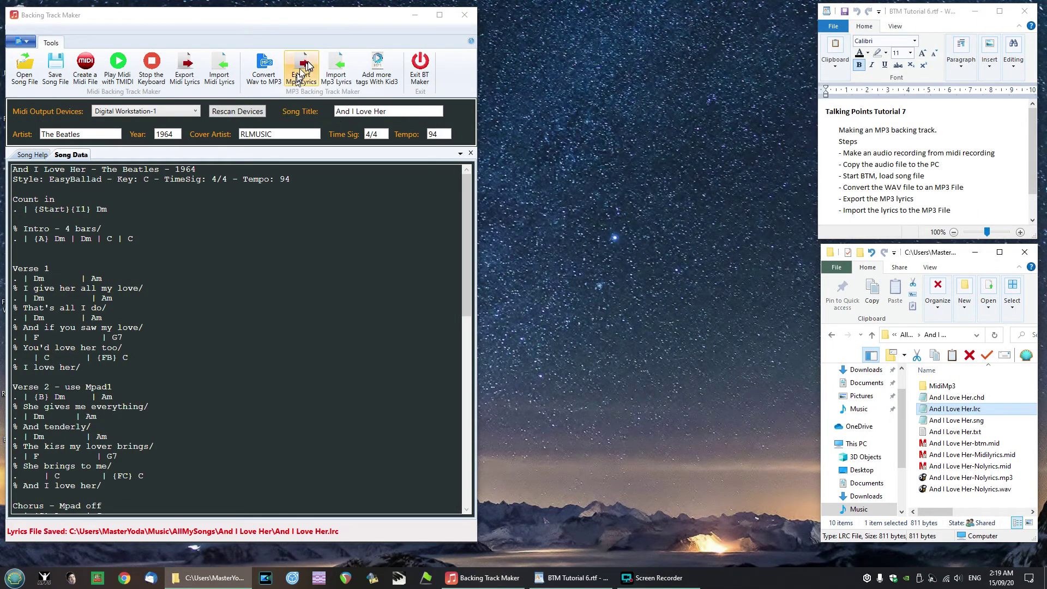
click(338, 75)
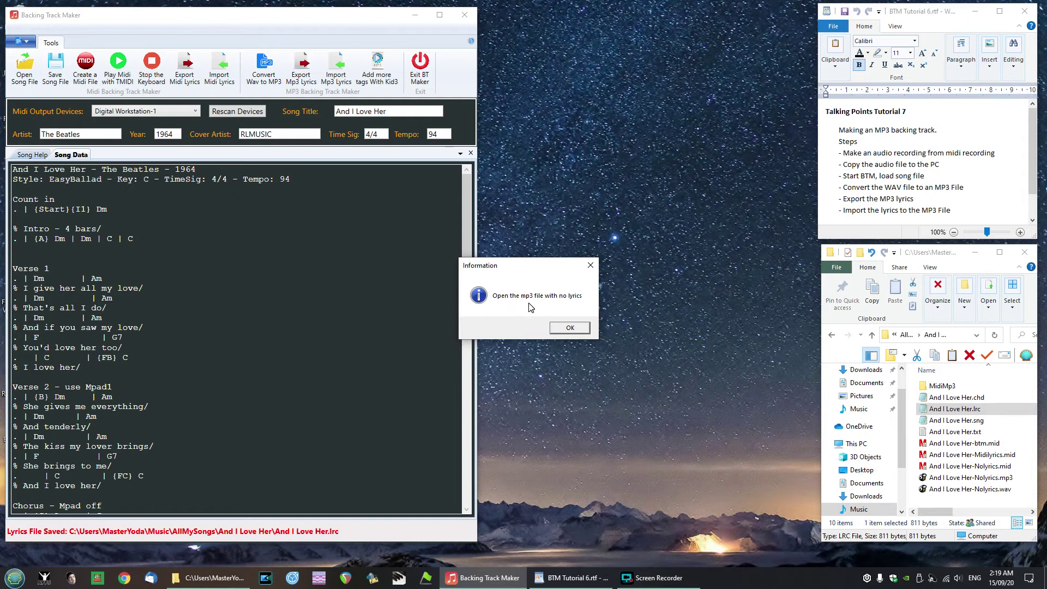
click(572, 326)
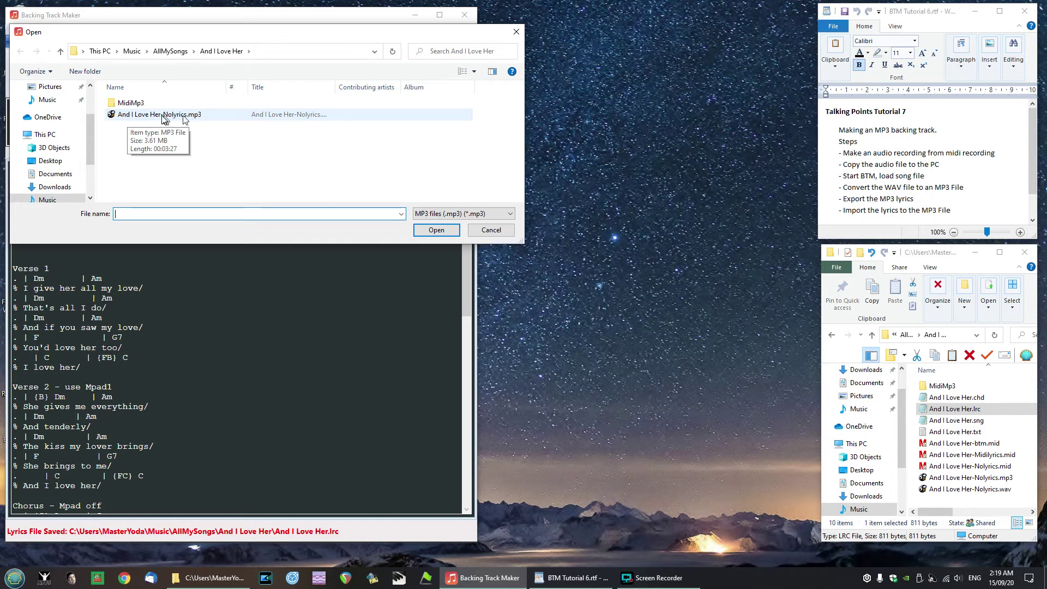
click(136, 117)
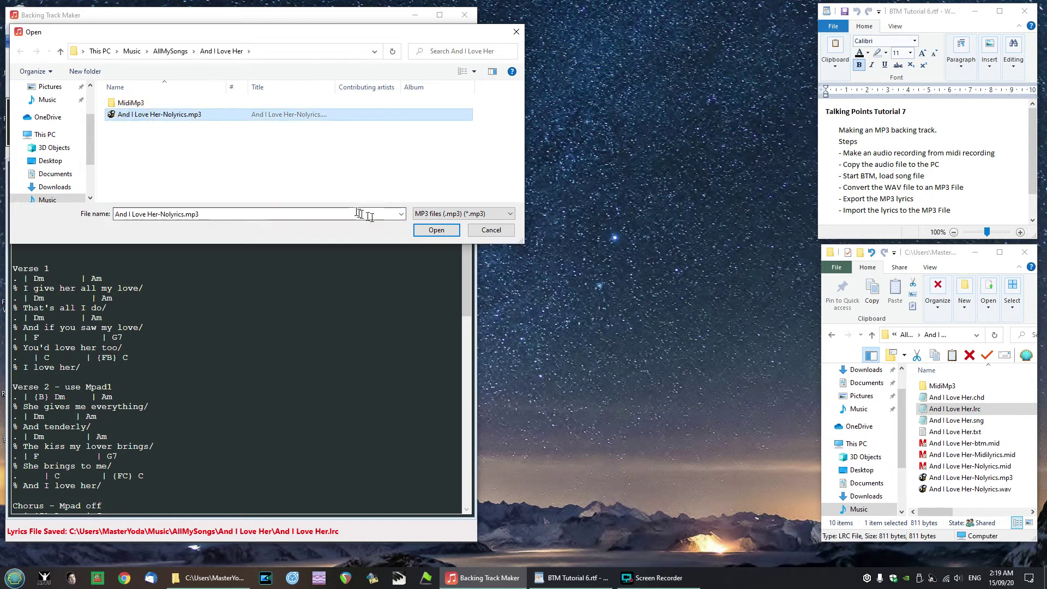
click(438, 230)
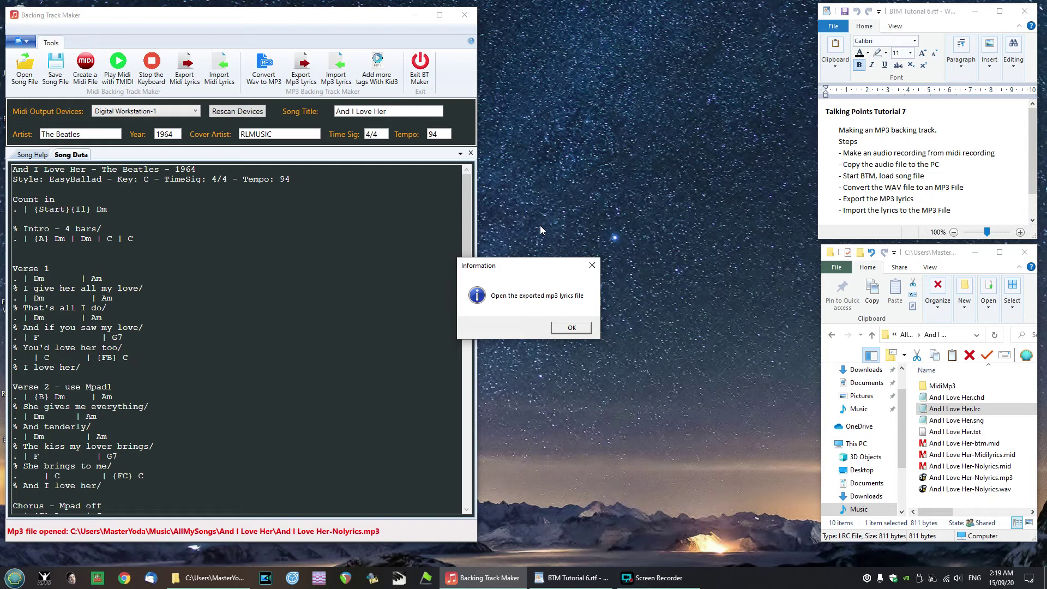
click(571, 327)
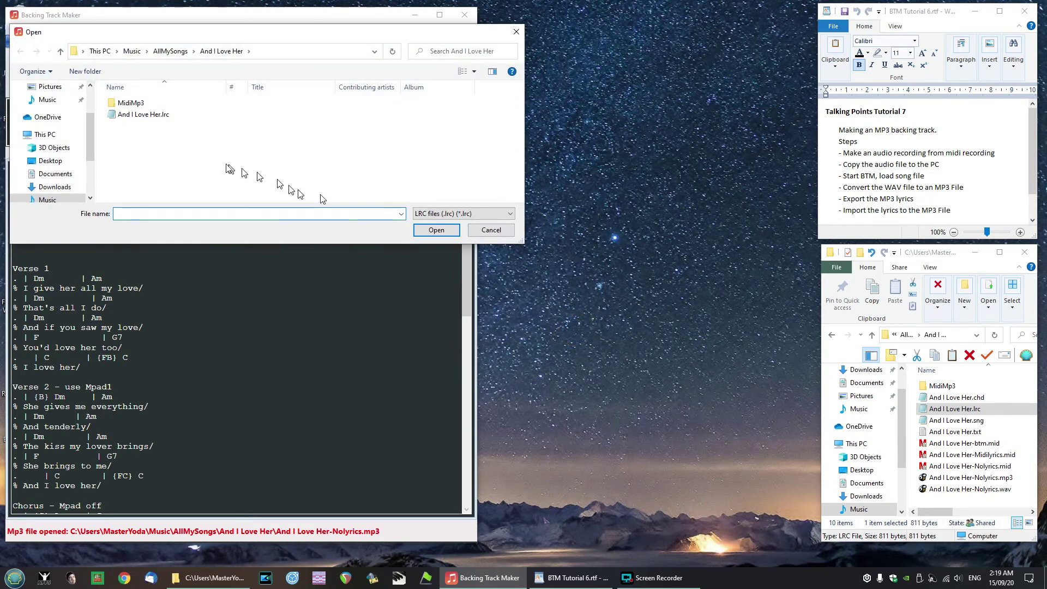
click(121, 114)
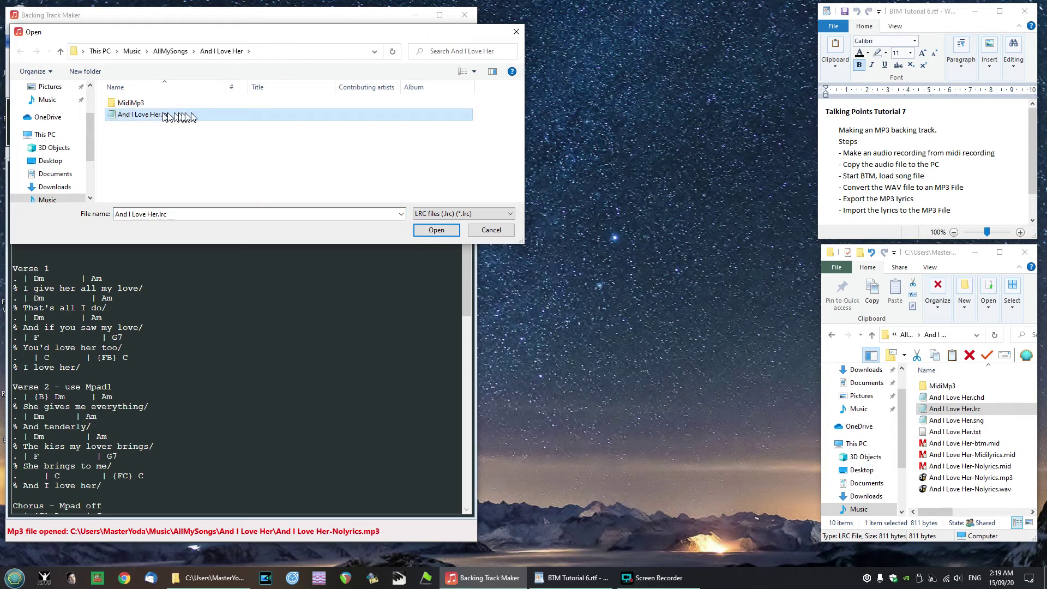
click(443, 230)
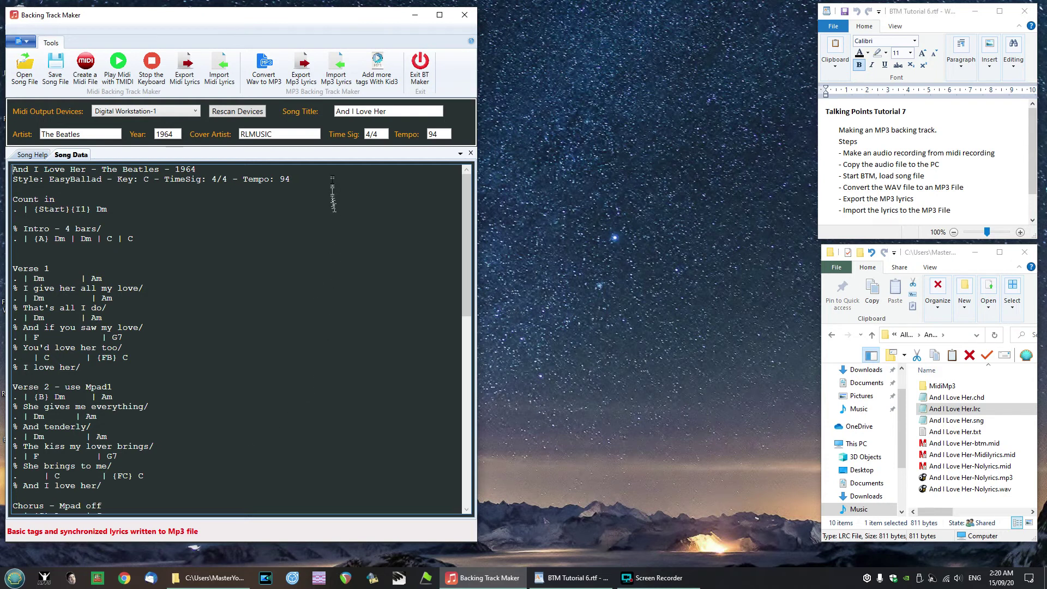
Start the Kid3 tag editor with the Add more tags With Kid3 button
click(375, 82)
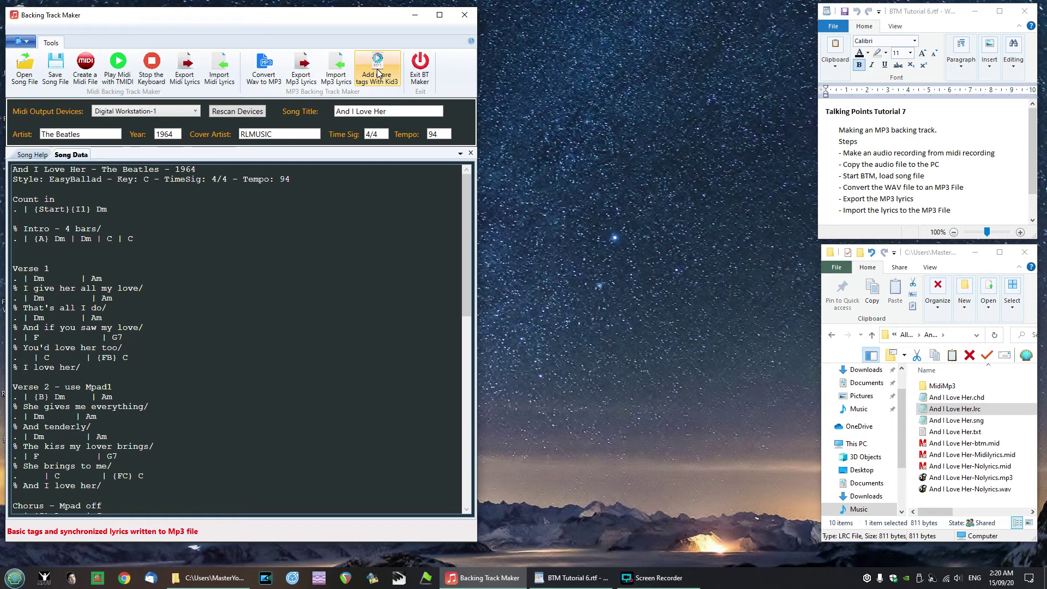
click(378, 73)
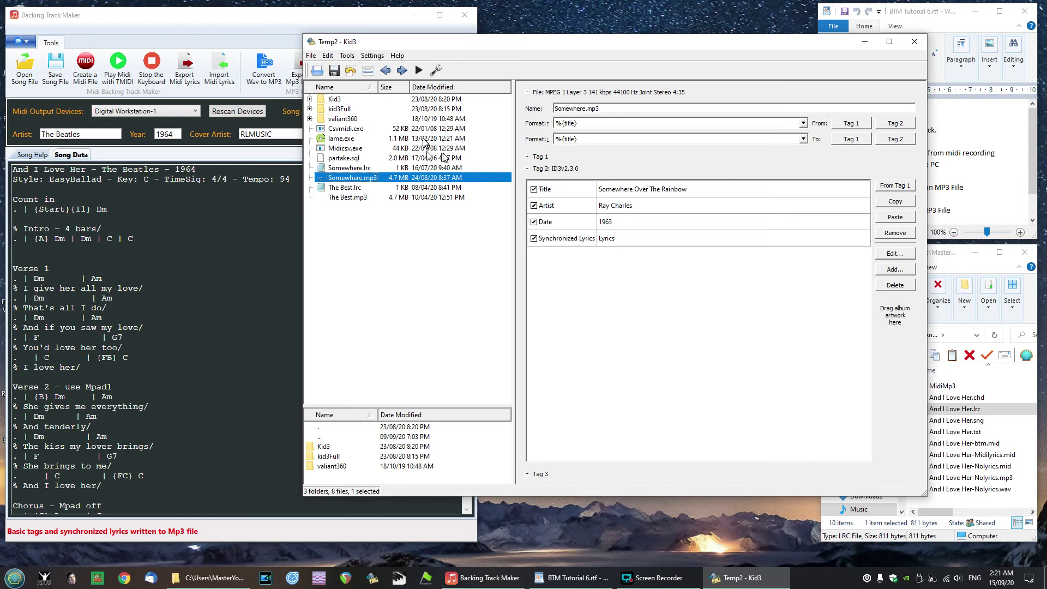
Open And I Love Her-Nolyrics.mp3 from Music > AllMySongs > And I Love Her in Kid3
click(317, 71)
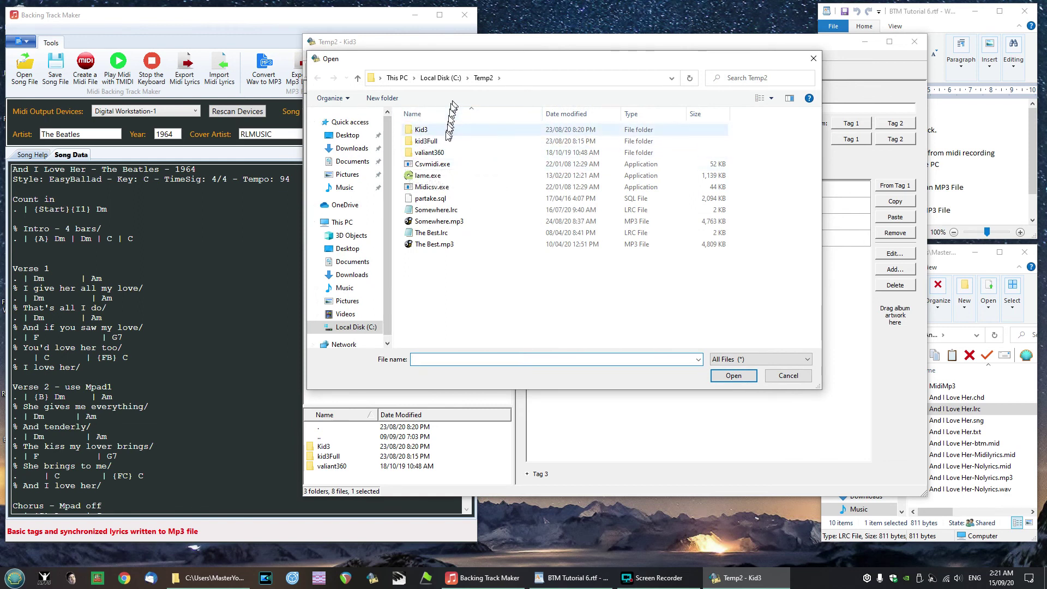
click(345, 188)
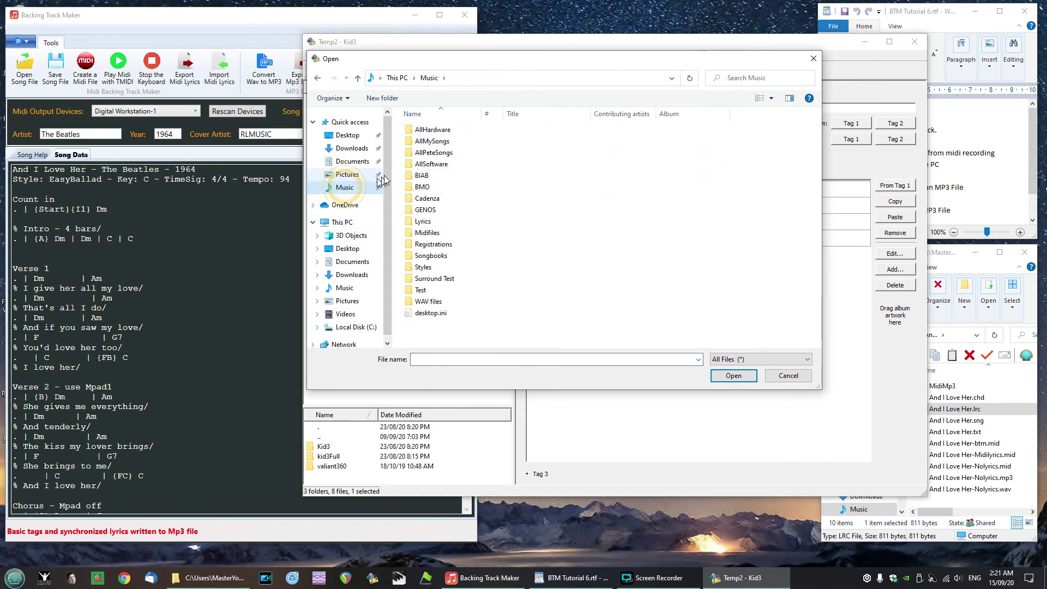
double_click(417, 141)
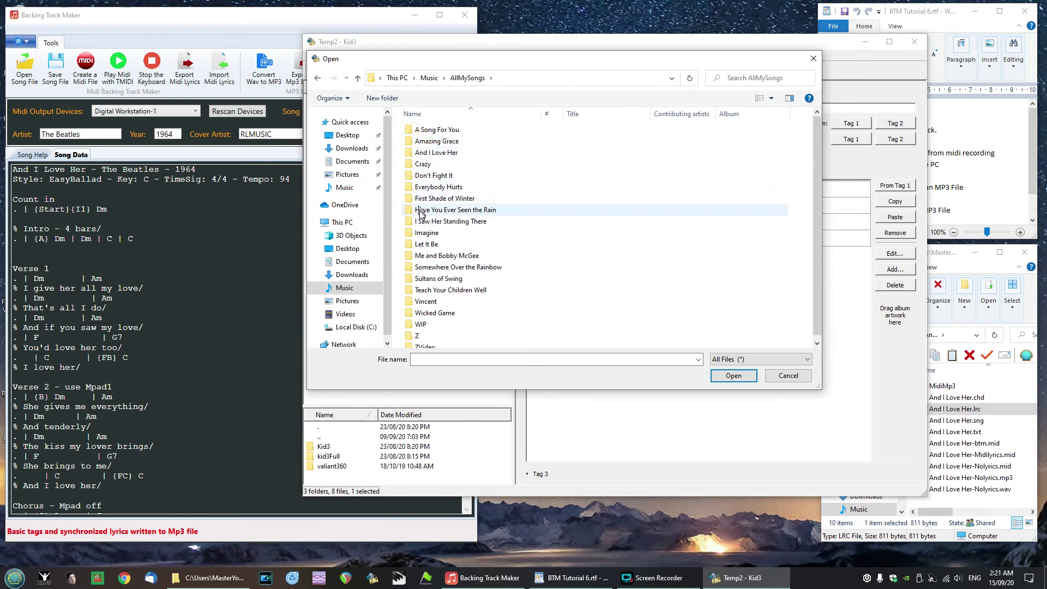
double_click(413, 155)
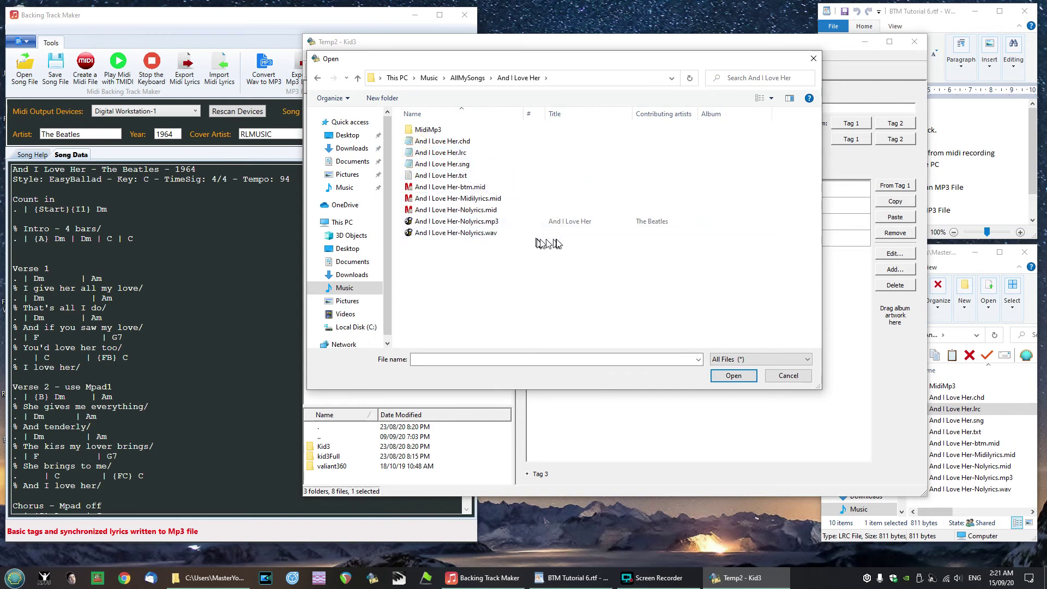
click(430, 222)
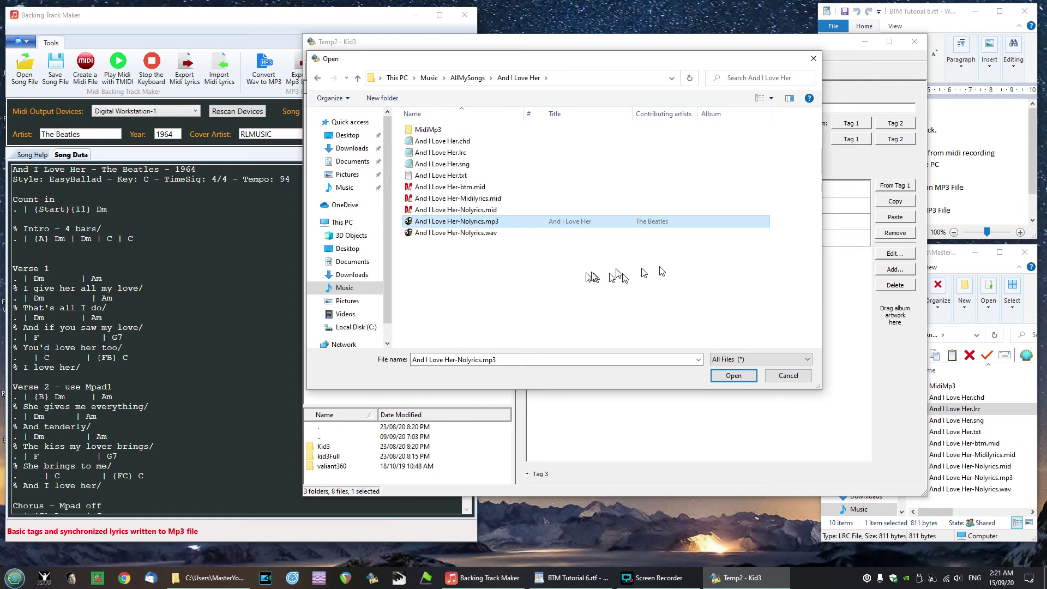
click(745, 376)
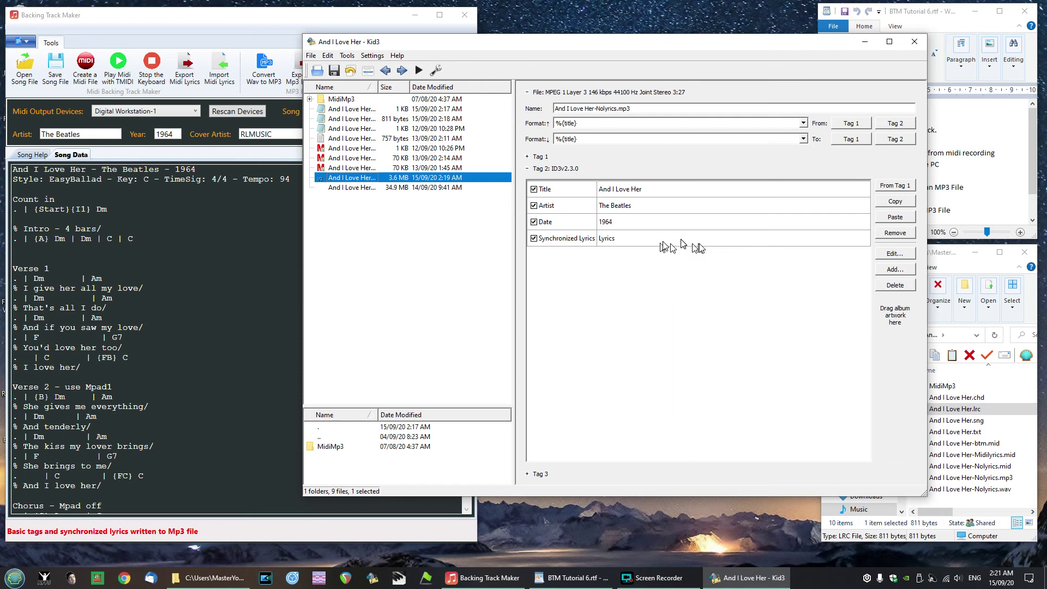
Check the Synchronized Lyrics timed lines run from intro to outro, then close Kid3
double_click(642, 240)
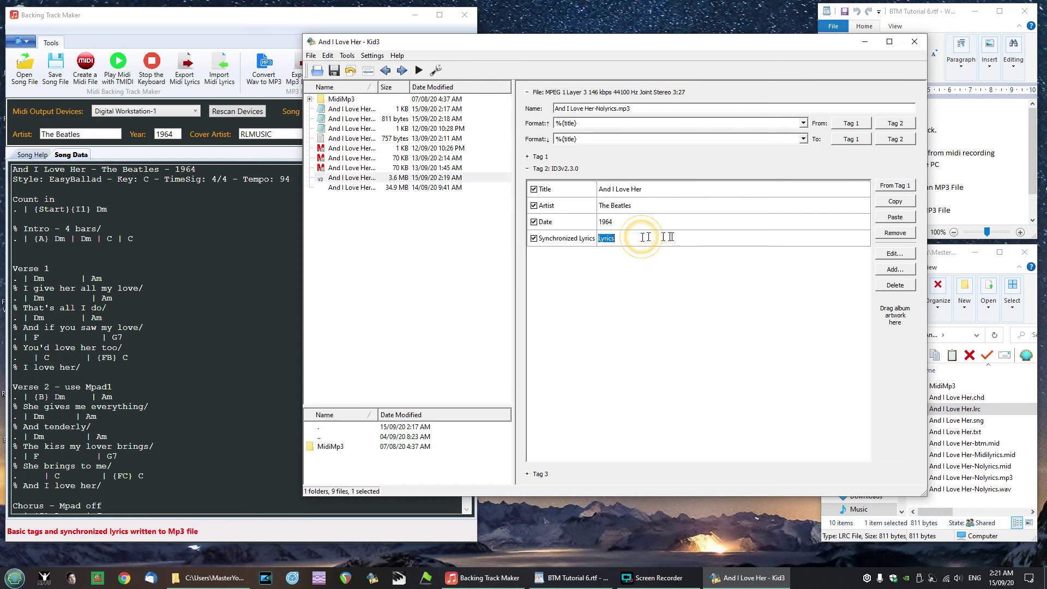
click(894, 254)
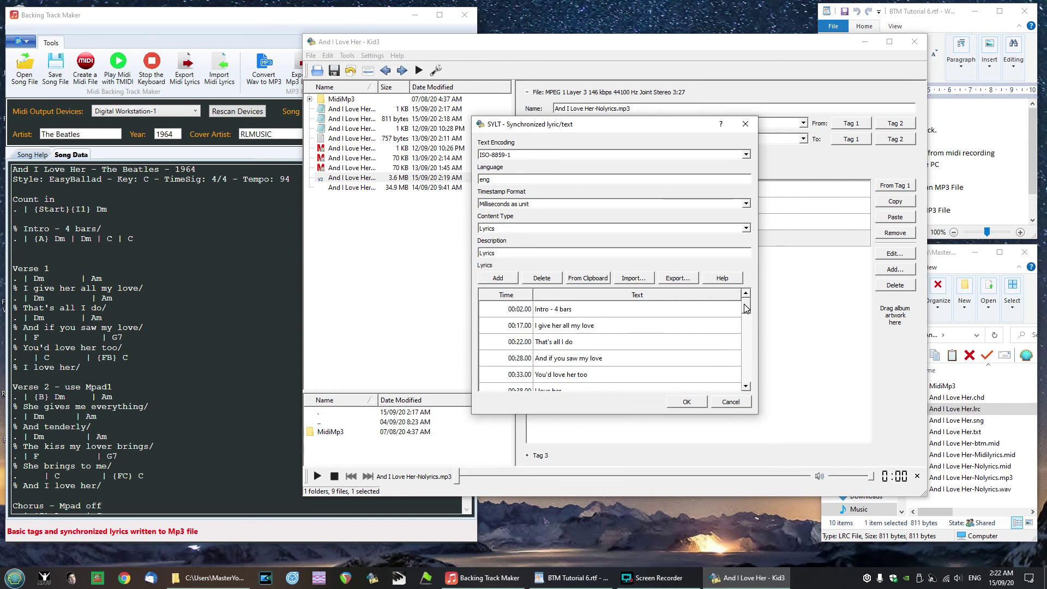
drag(746, 309, 749, 389)
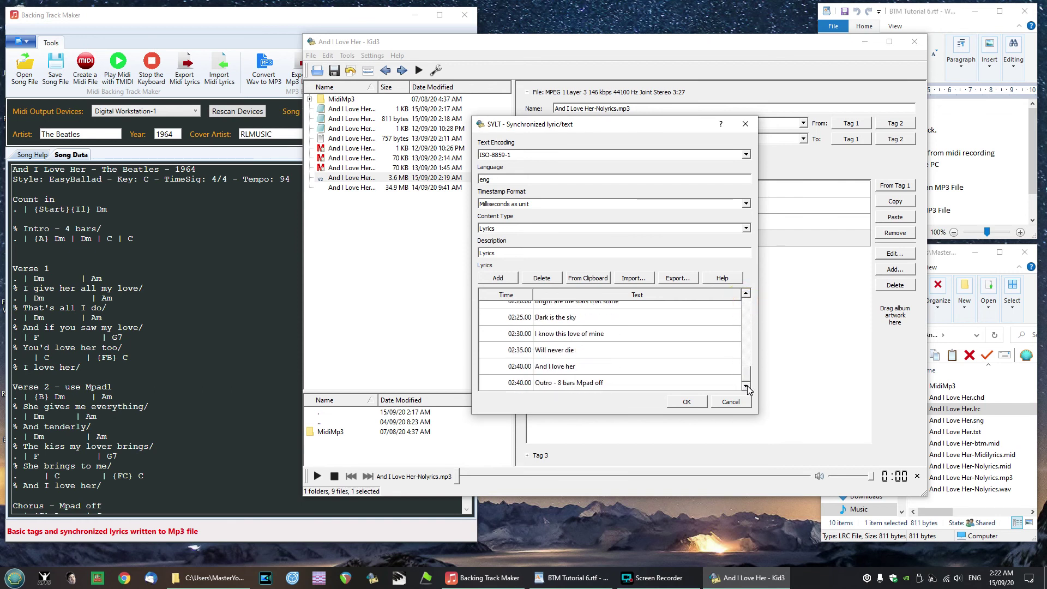
click(687, 403)
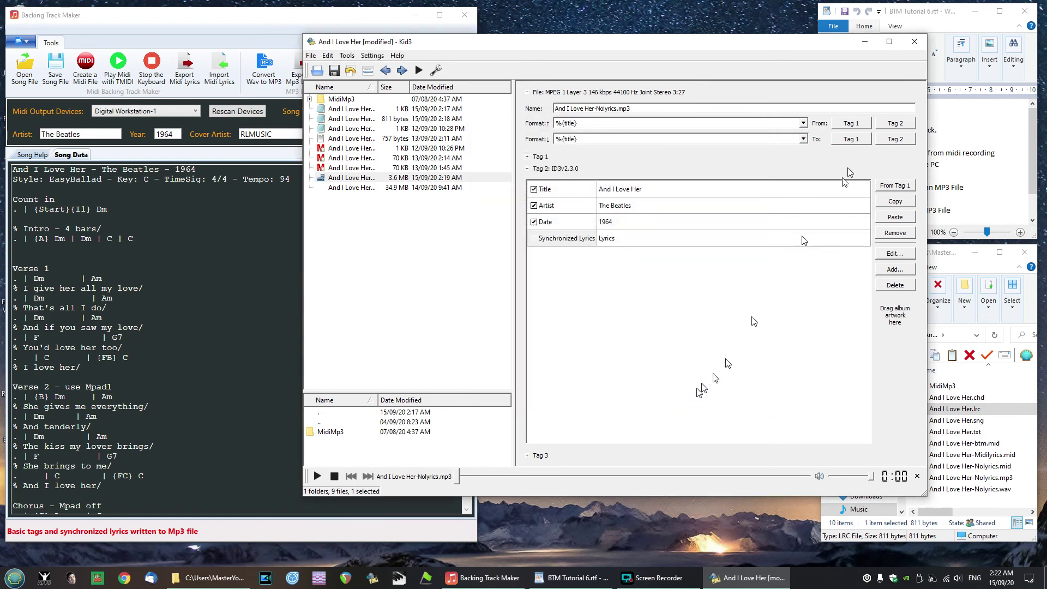
click(914, 42)
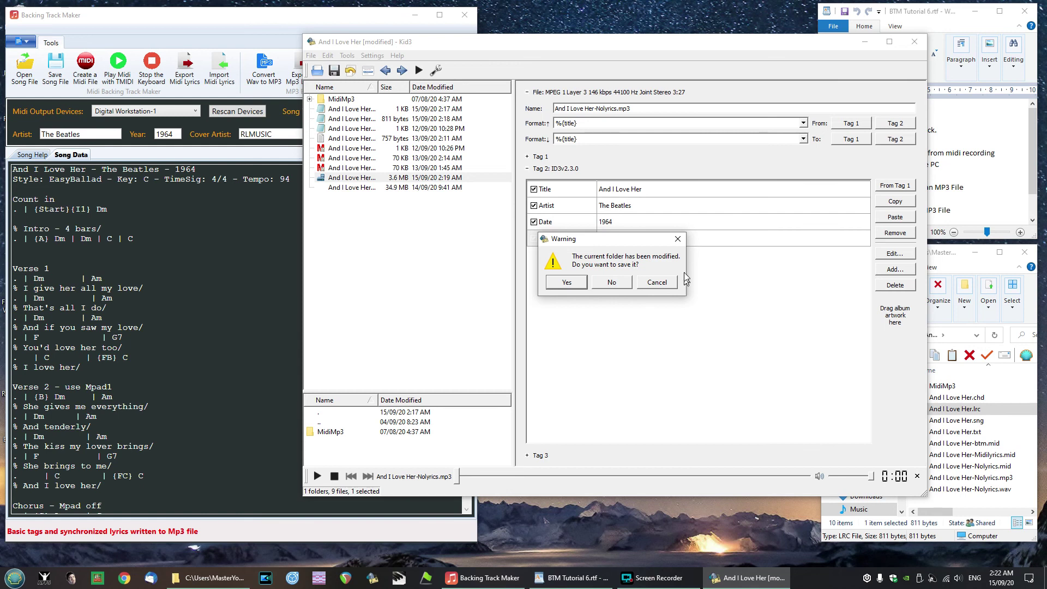
click(610, 285)
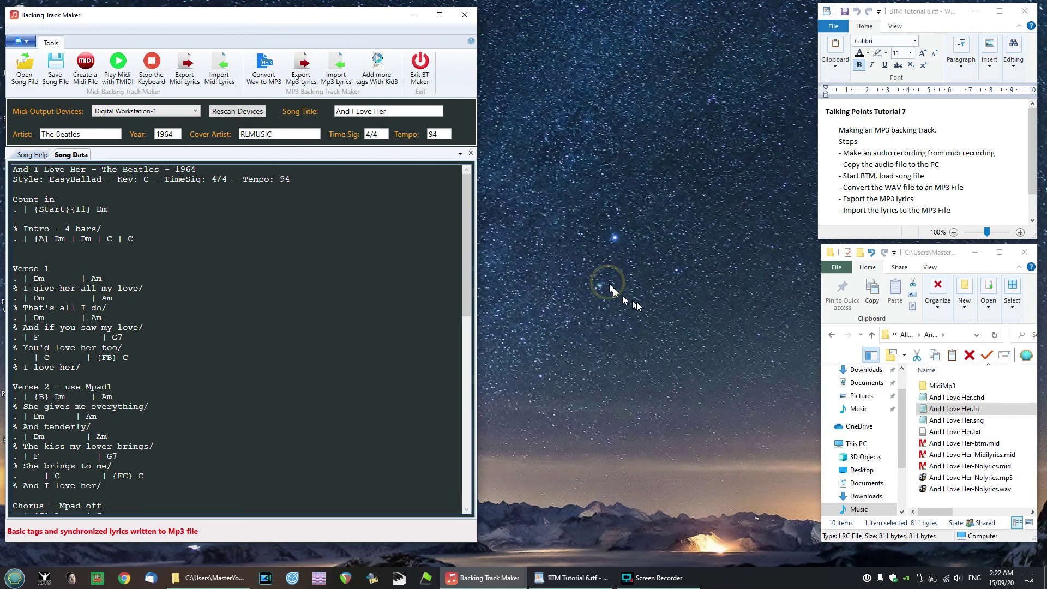